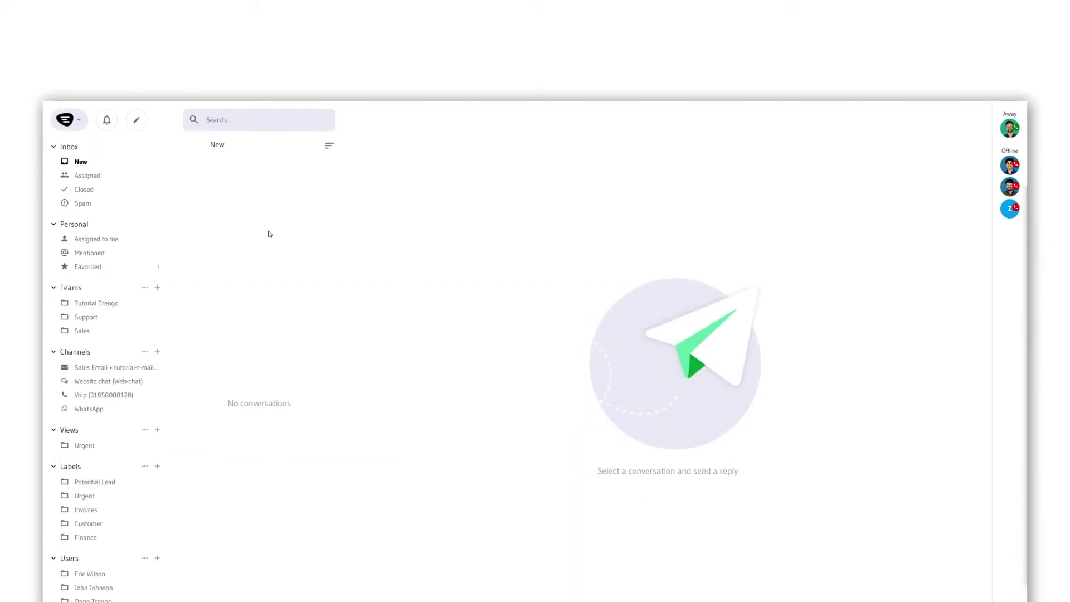
Step: Start a new automation rule from Settings > Automation > Rules
left_click(222, 189)
left_click(305, 472)
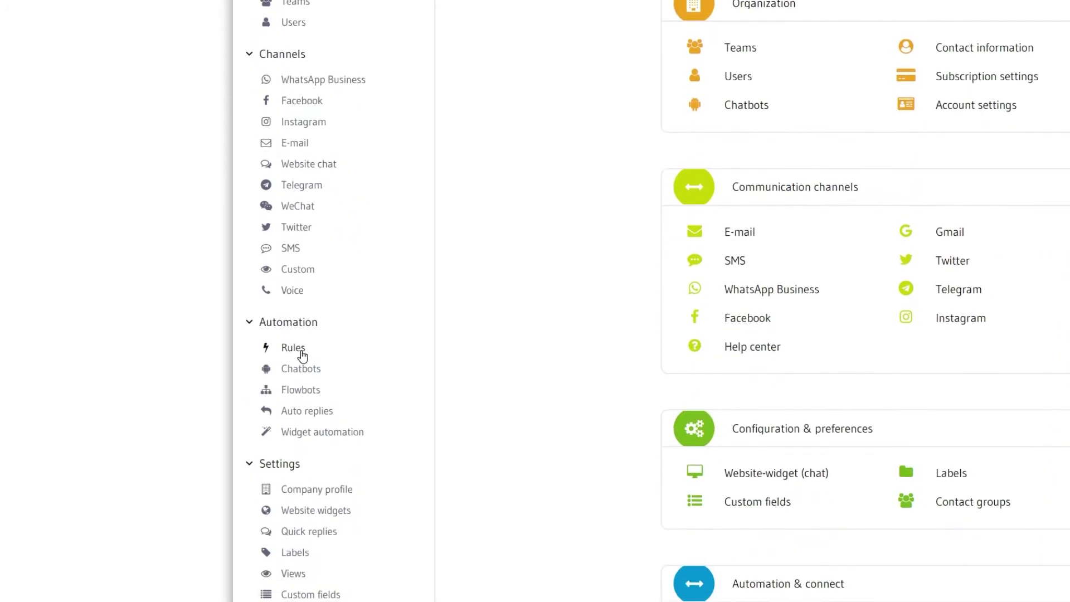
left_click(293, 348)
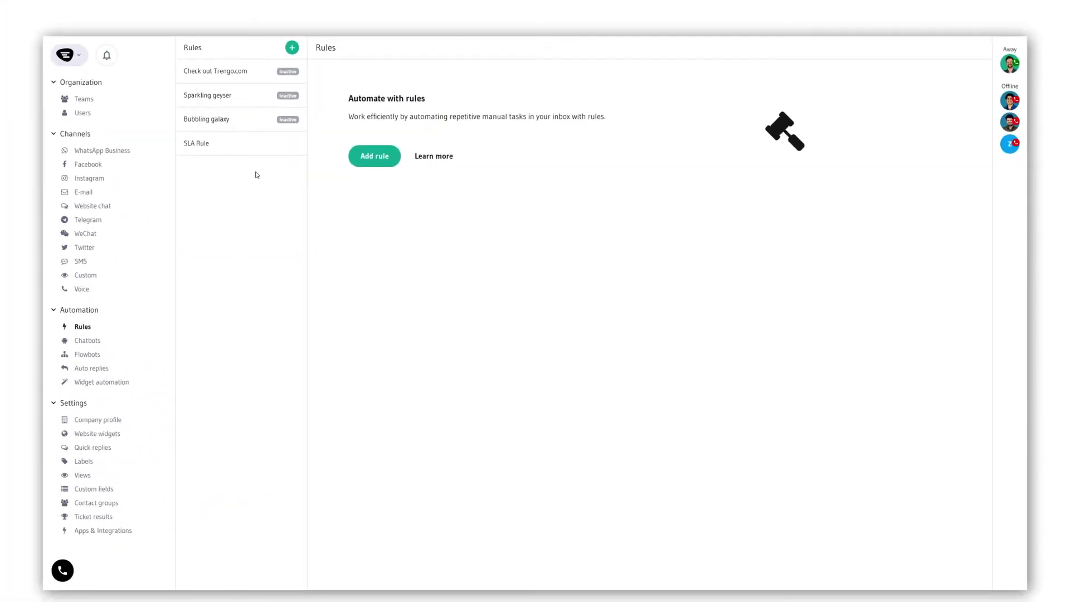
left_click(292, 47)
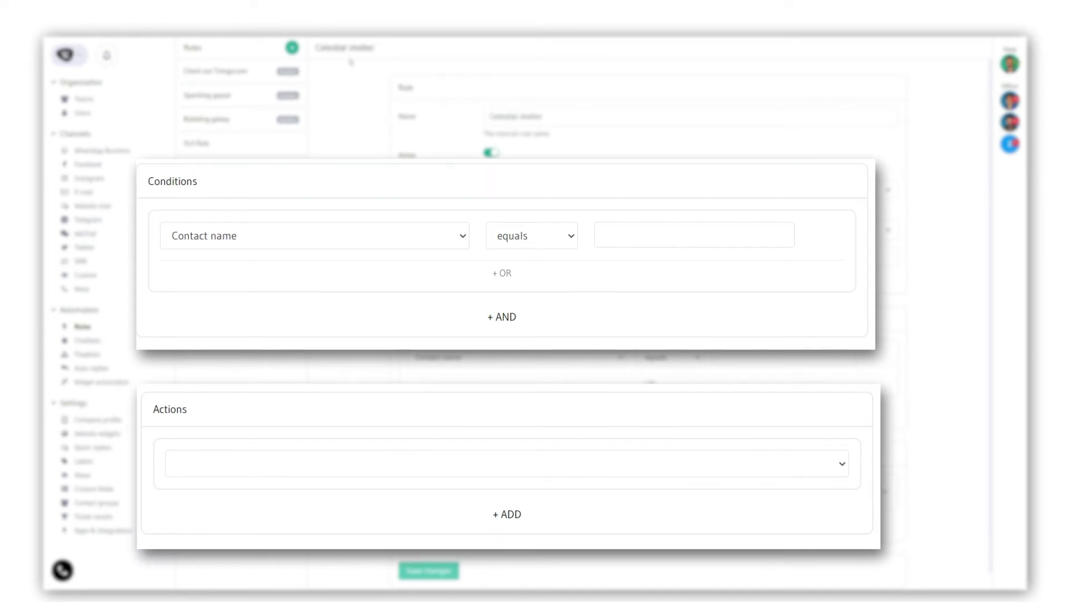
key("ctrl+a")
type("Sales Rule")
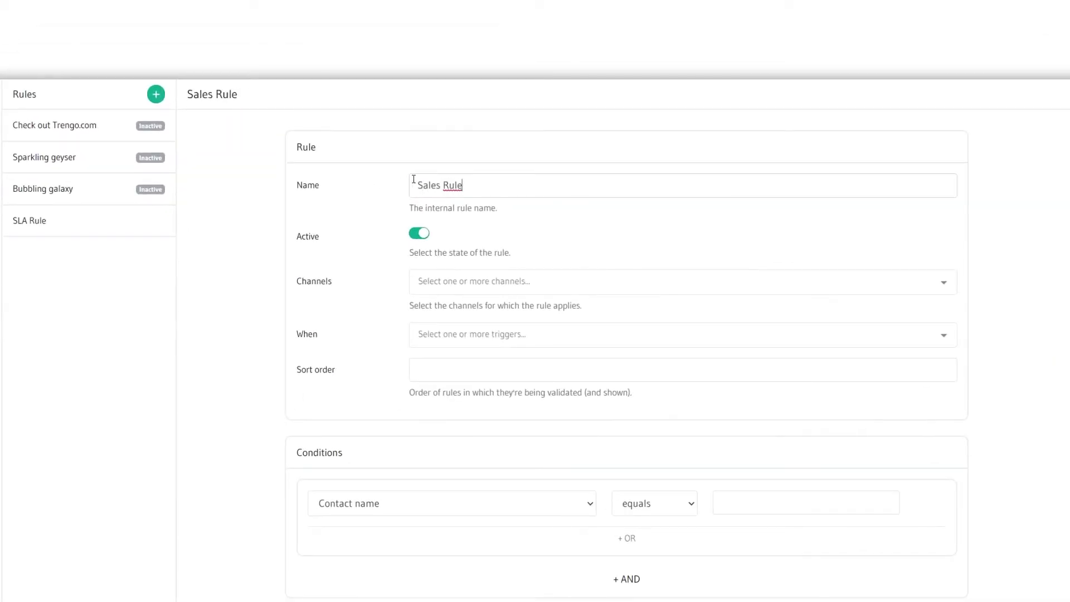
Step: Limit the rule to the Sales Email channel, triggered on inbound messages
left_click(456, 282)
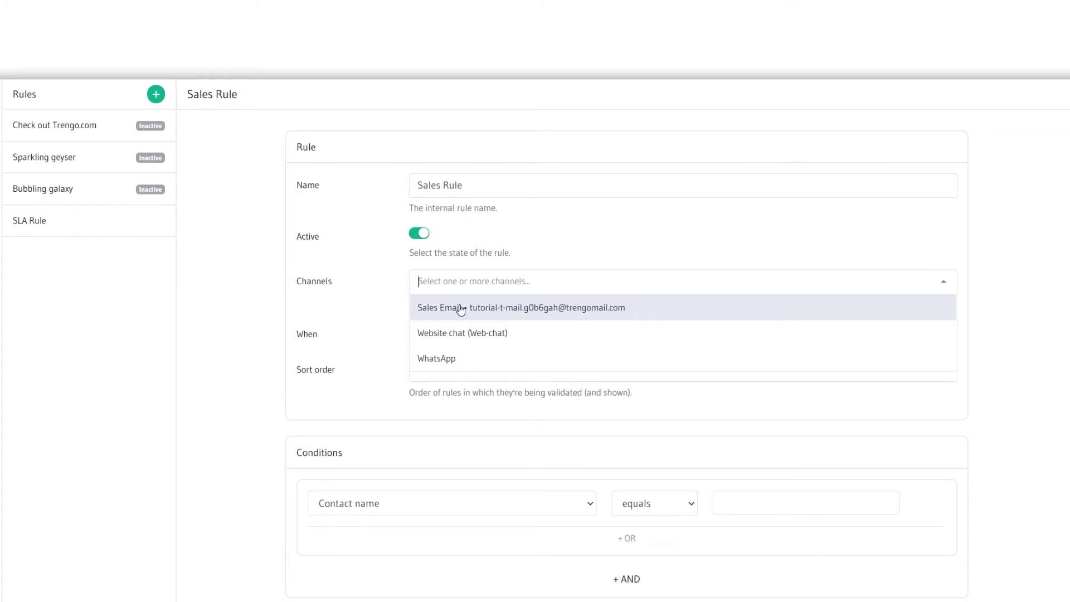
left_click(460, 308)
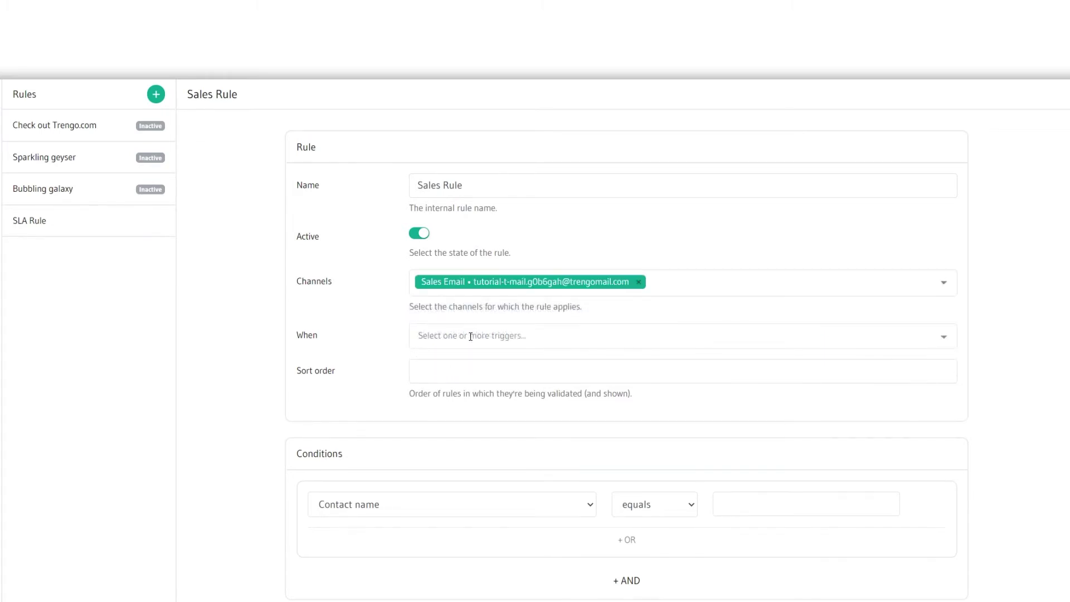
left_click(471, 338)
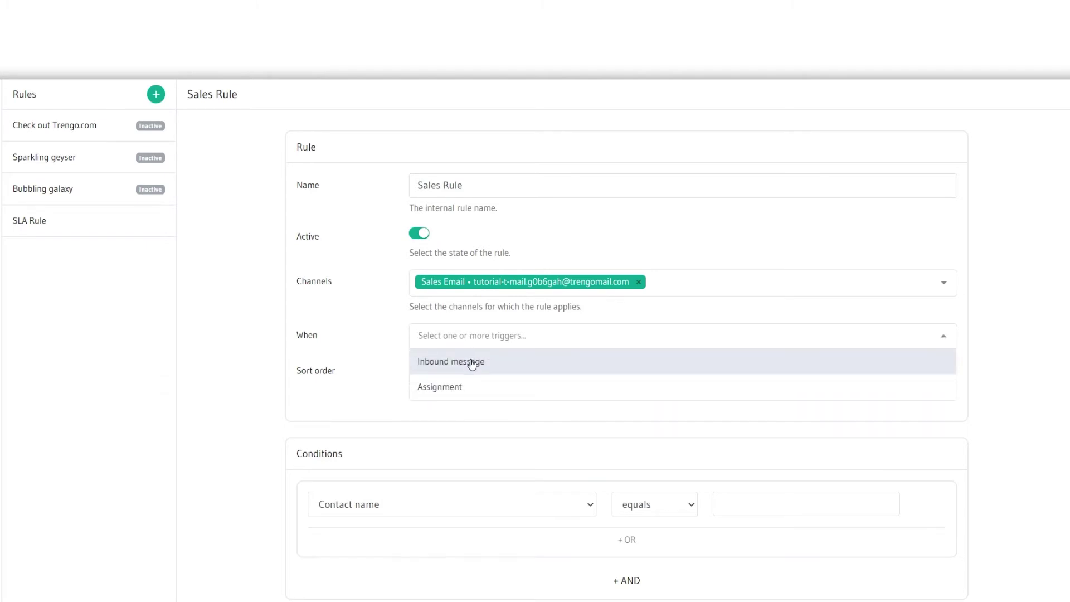
left_click(471, 365)
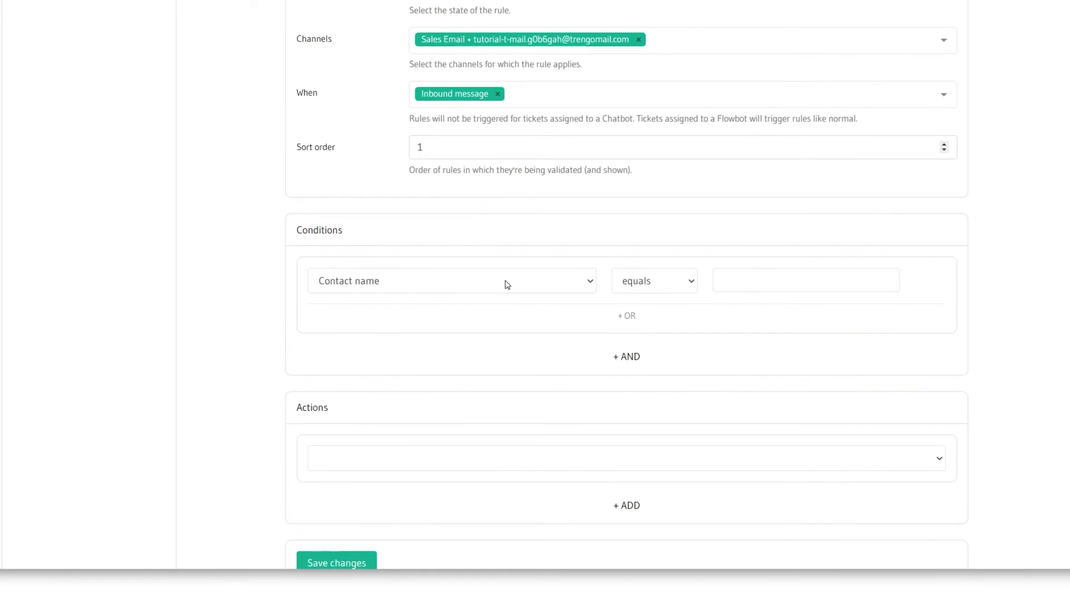
left_click(544, 282)
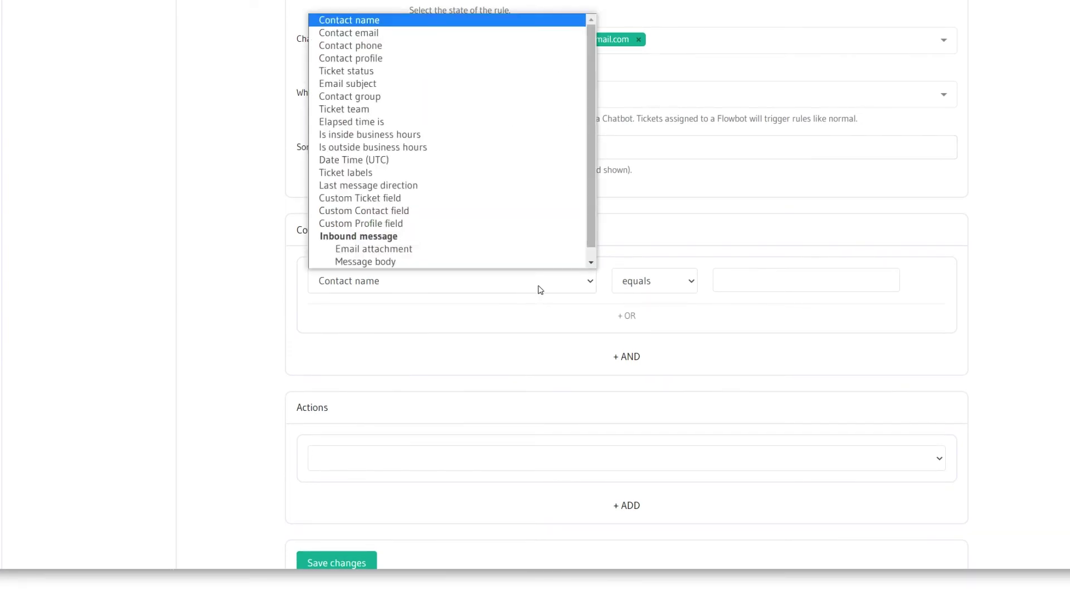
Step: Add the condition Ticket status equals OPEN
left_click(368, 71)
left_click(655, 281)
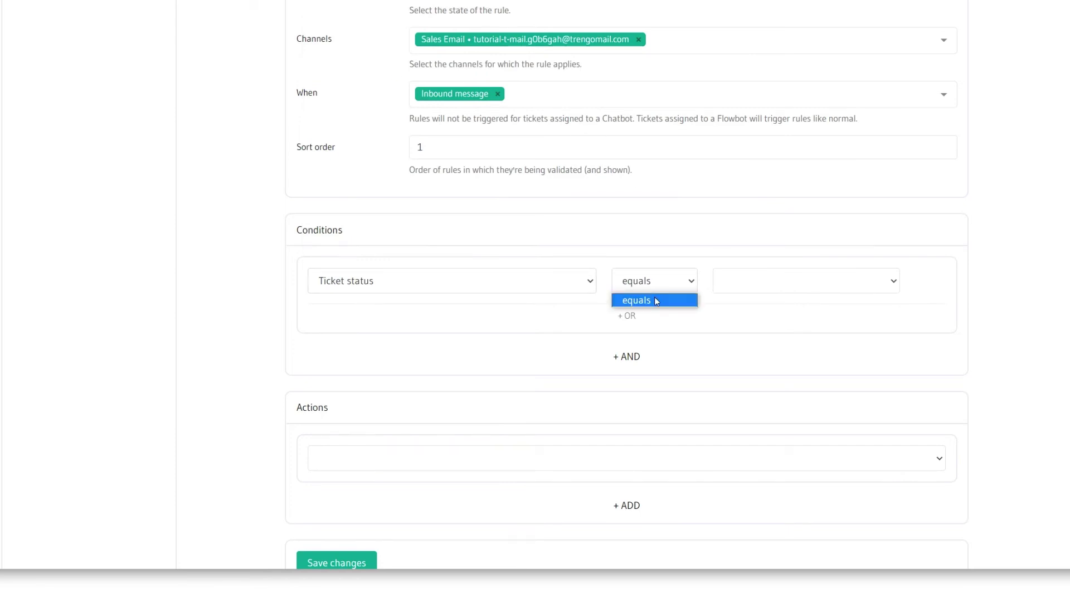
left_click(654, 299)
left_click(769, 282)
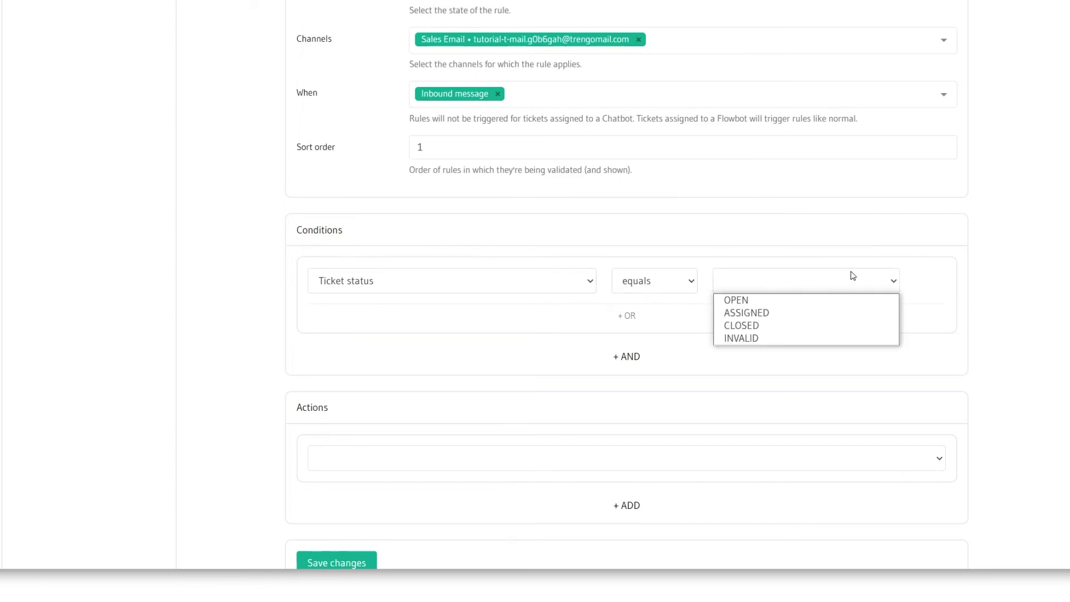
left_click(850, 303)
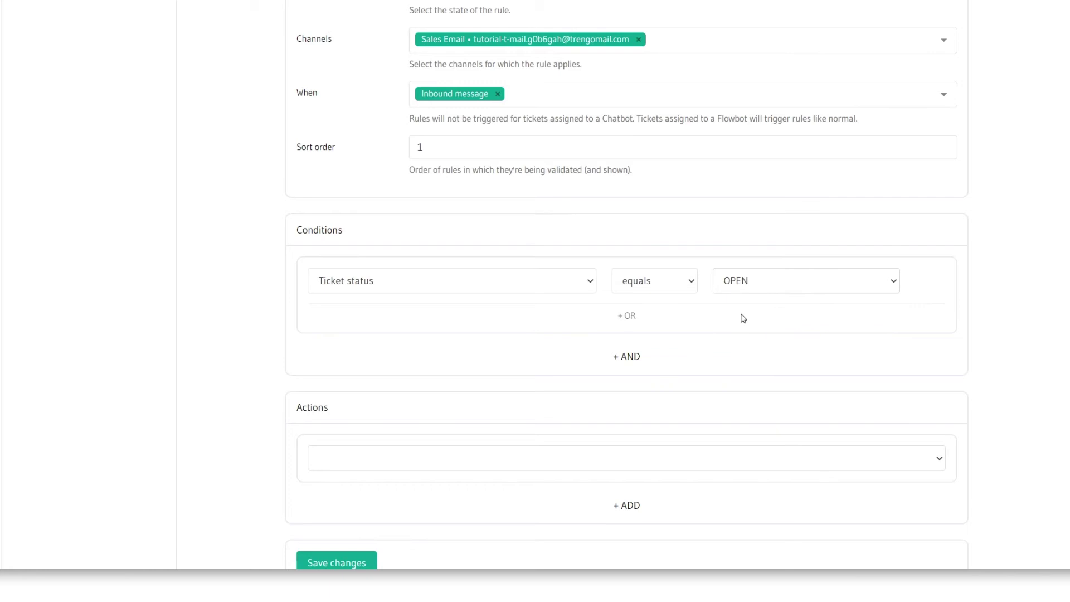
scroll(733, 320, "down", 1)
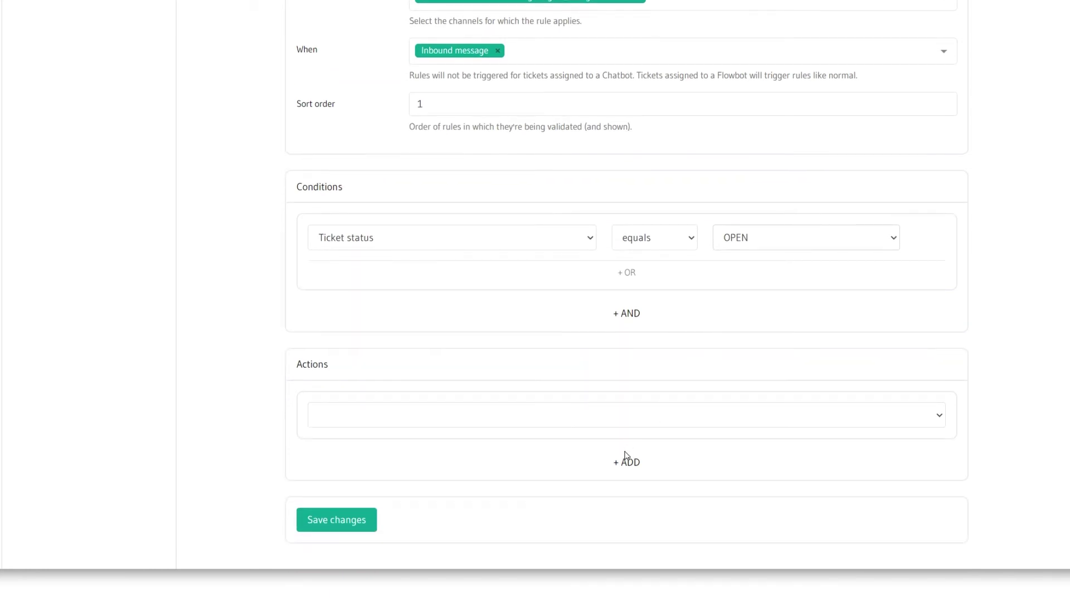
Step: Make the first action assign tickets to the Sales team
left_click(609, 424)
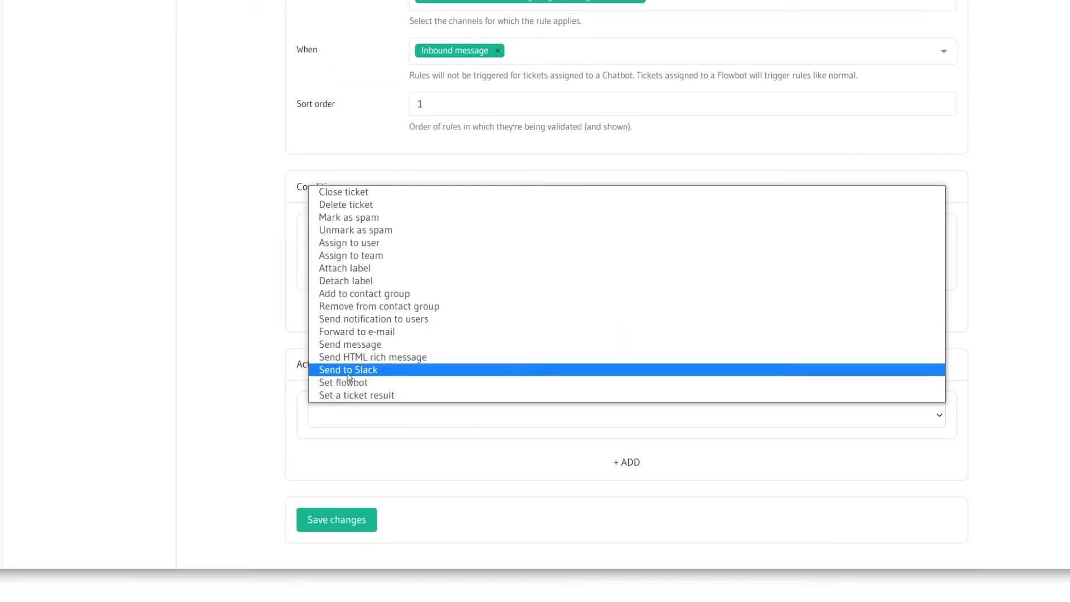
left_click(357, 255)
left_click(727, 415)
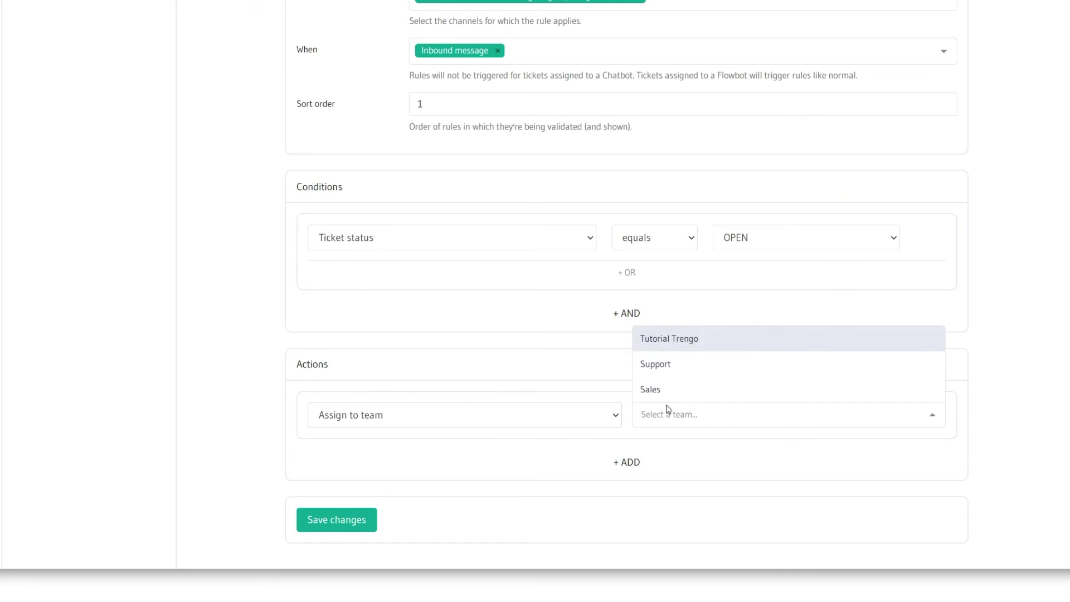
left_click(661, 390)
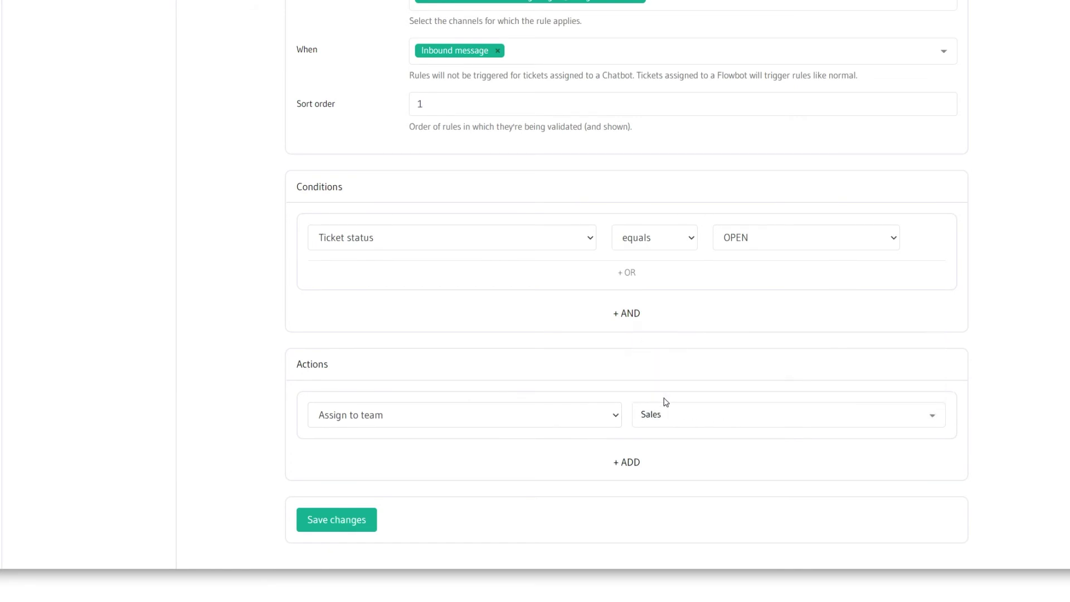
Step: Add a second action attaching the Potential Lead label
left_click(626, 465)
left_click(633, 416)
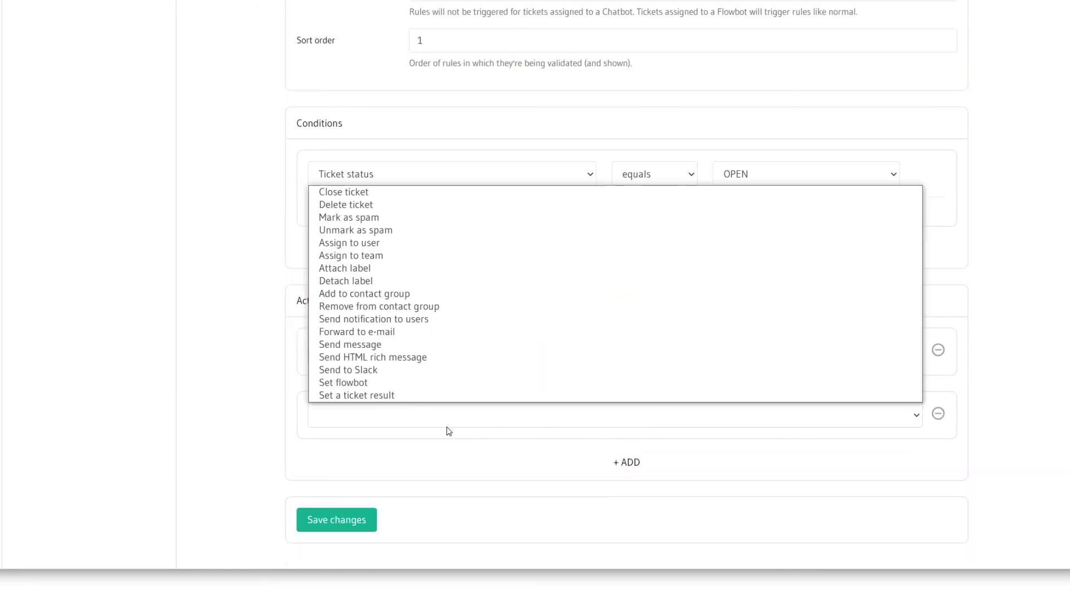
left_click(422, 267)
left_click(757, 414)
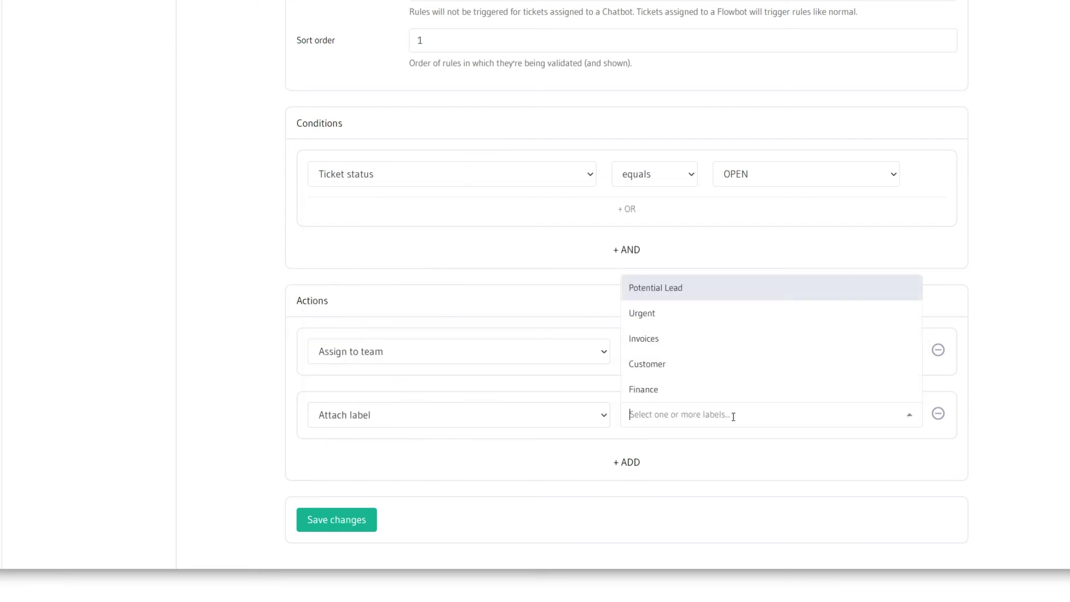
left_click(669, 288)
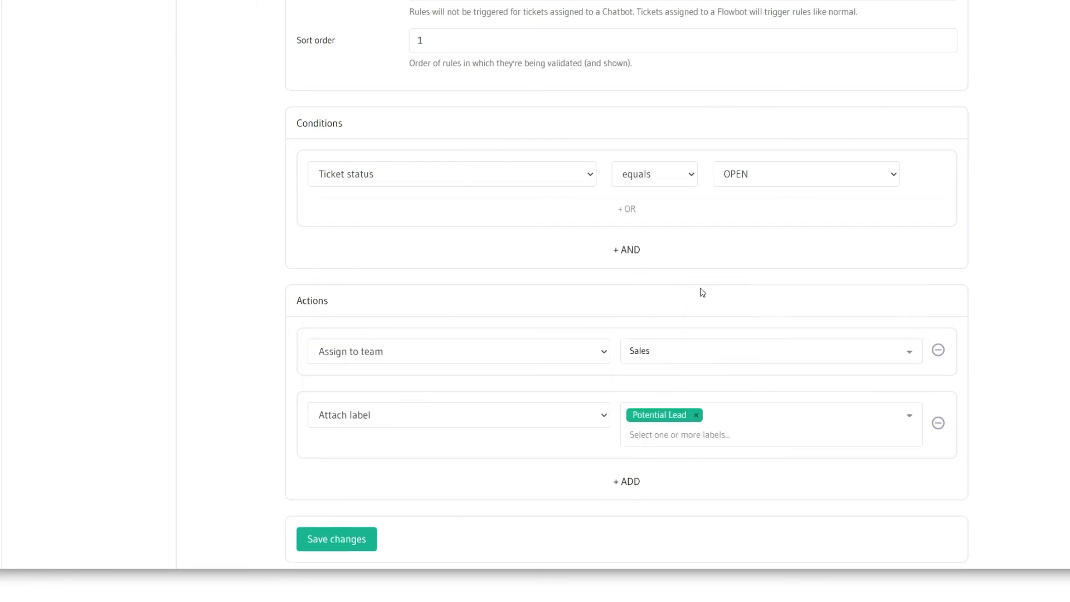
left_click(626, 486)
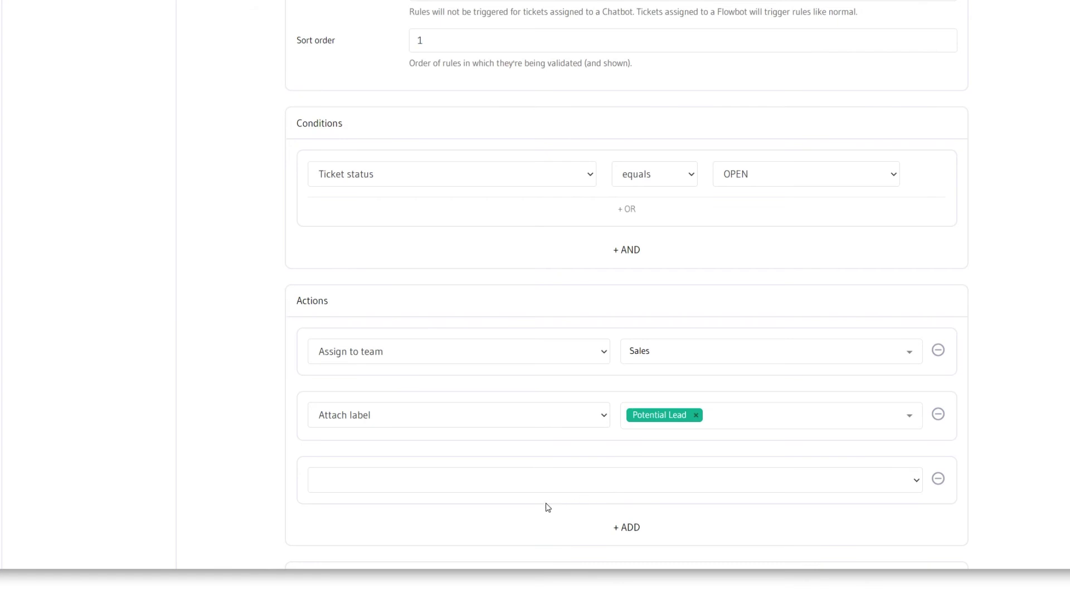
left_click(504, 482)
left_click(388, 384)
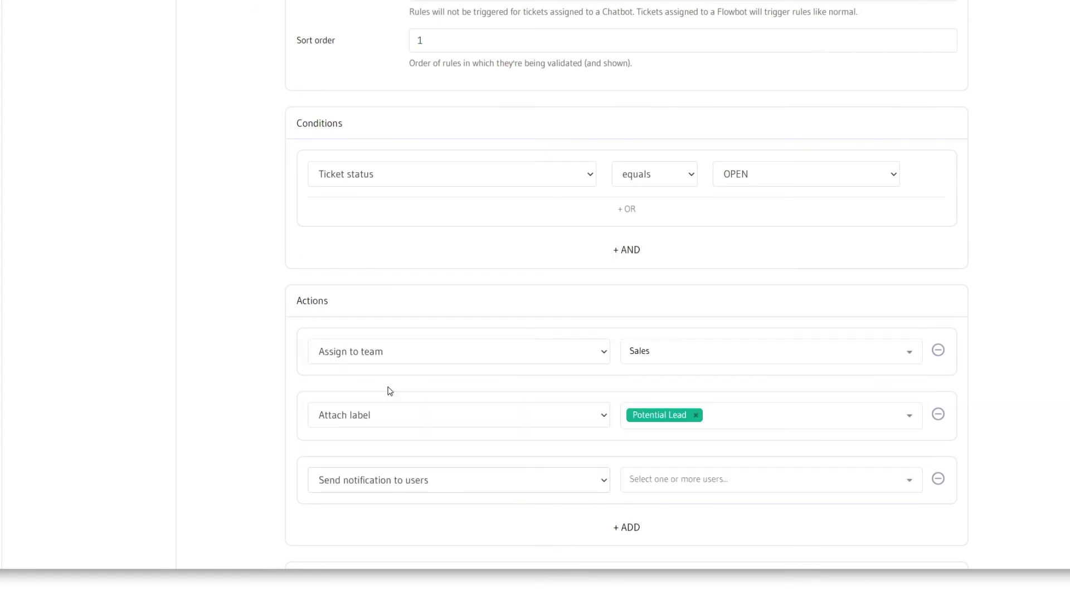
left_click(719, 480)
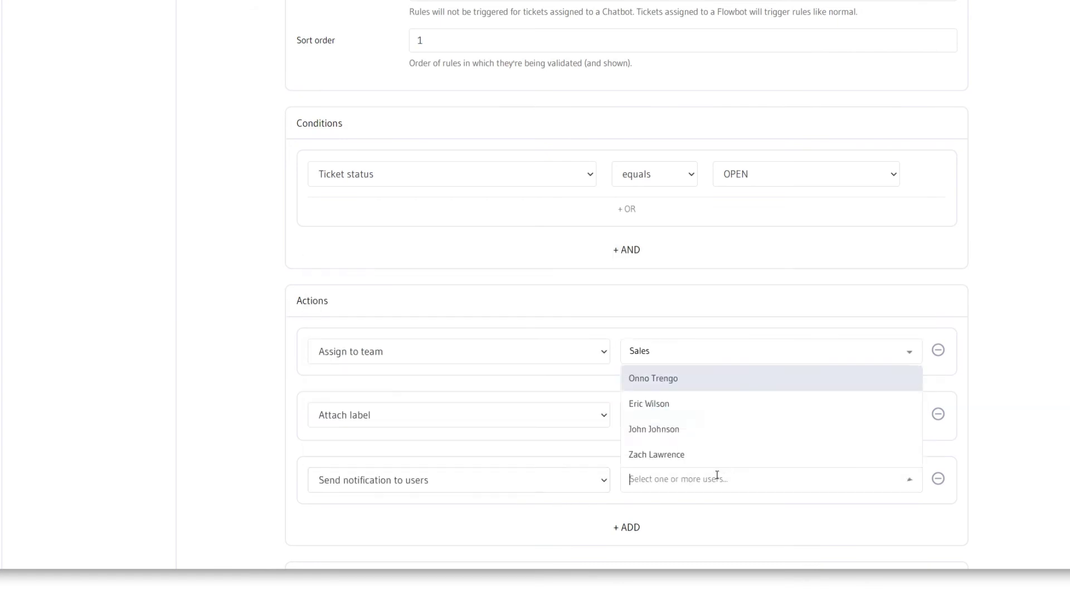
left_click(667, 436)
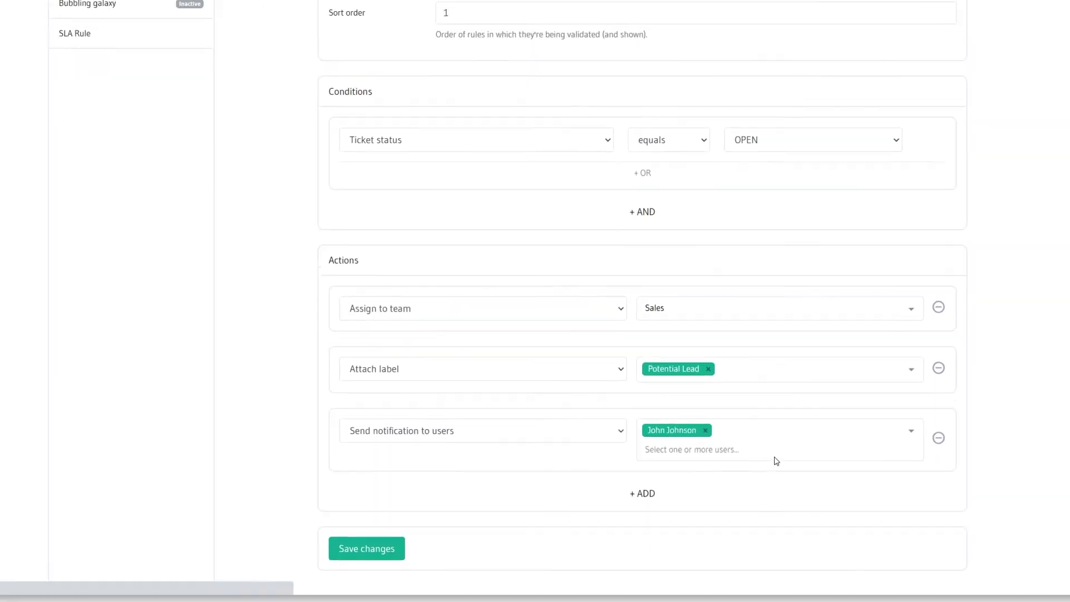
left_click(433, 556)
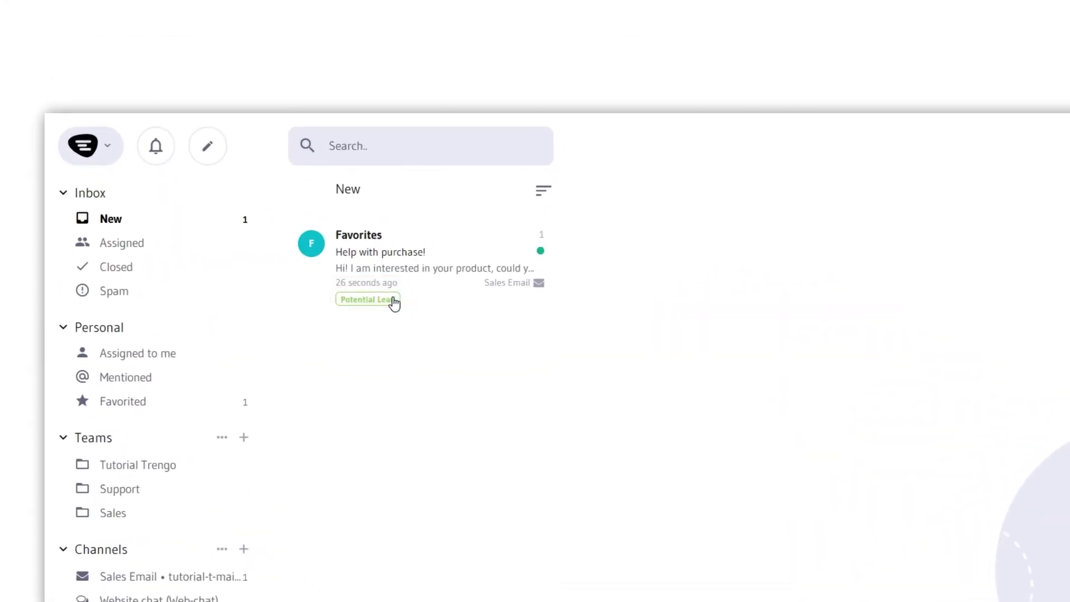
Step: Open the Help with purchase! conversation to check its Sales assignment and Potential Lead label
left_click(415, 266)
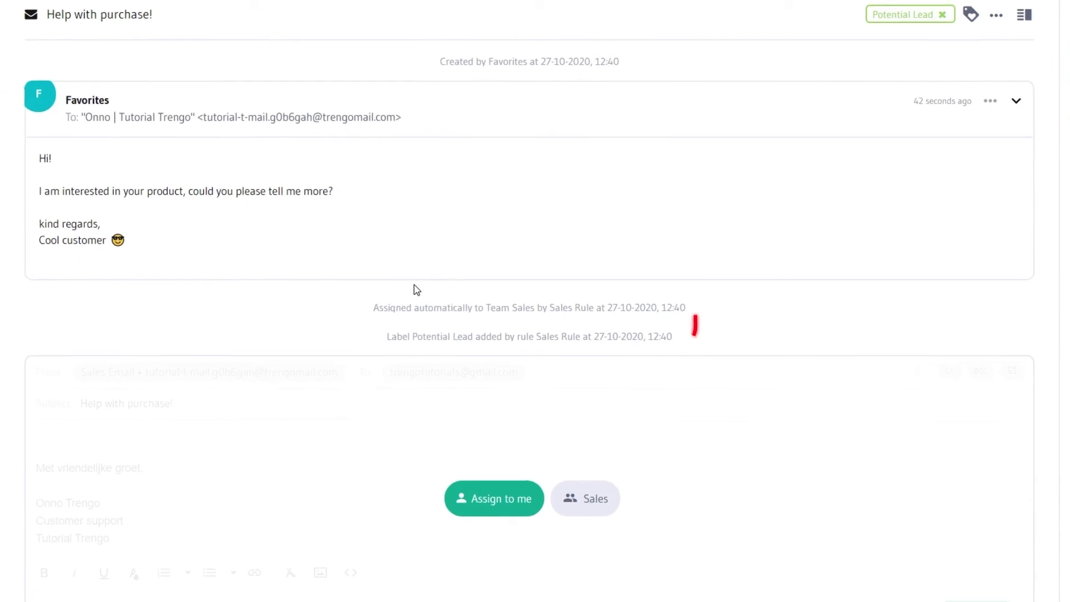